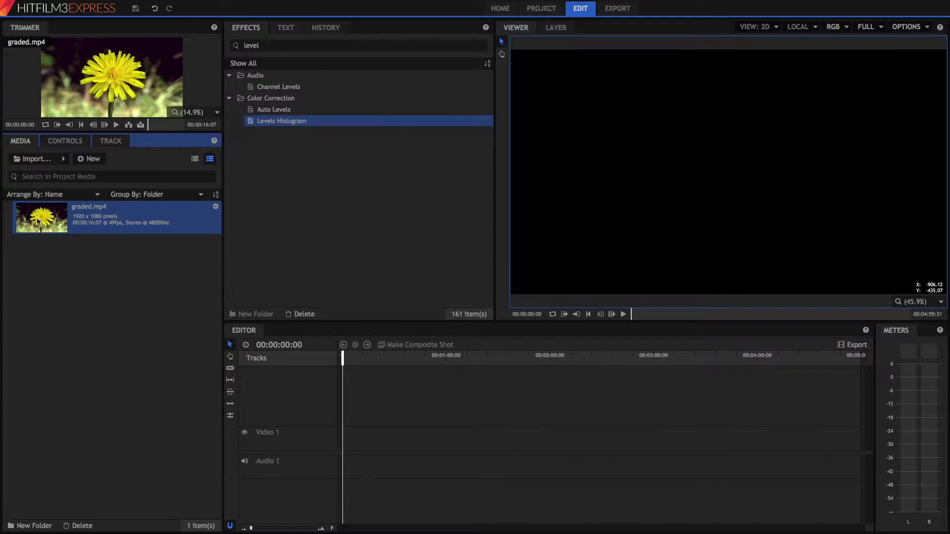
# - Place graded.mp4 on Video 1 with the sequence settings matched to the clip
pyautogui.moveTo(56, 220); pyautogui.dragTo(345, 445)
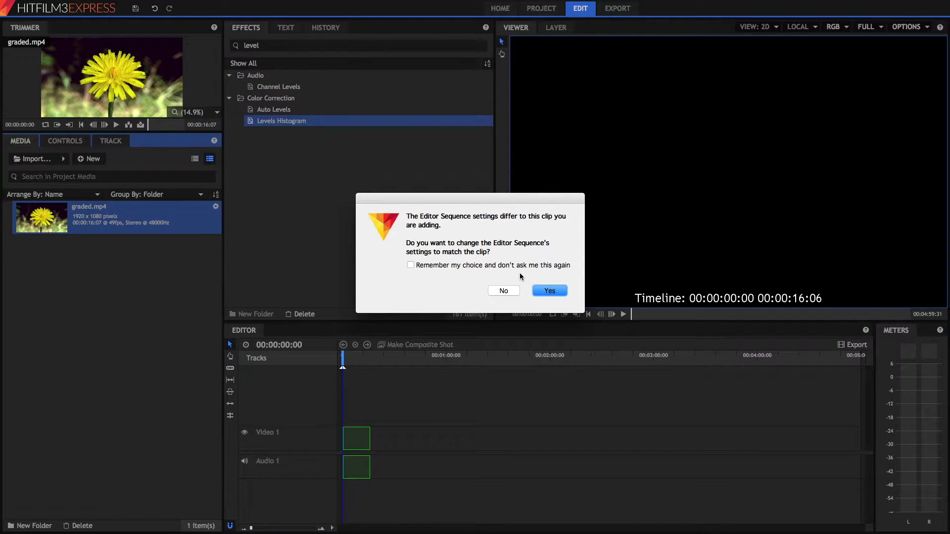
pyautogui.click(546, 297)
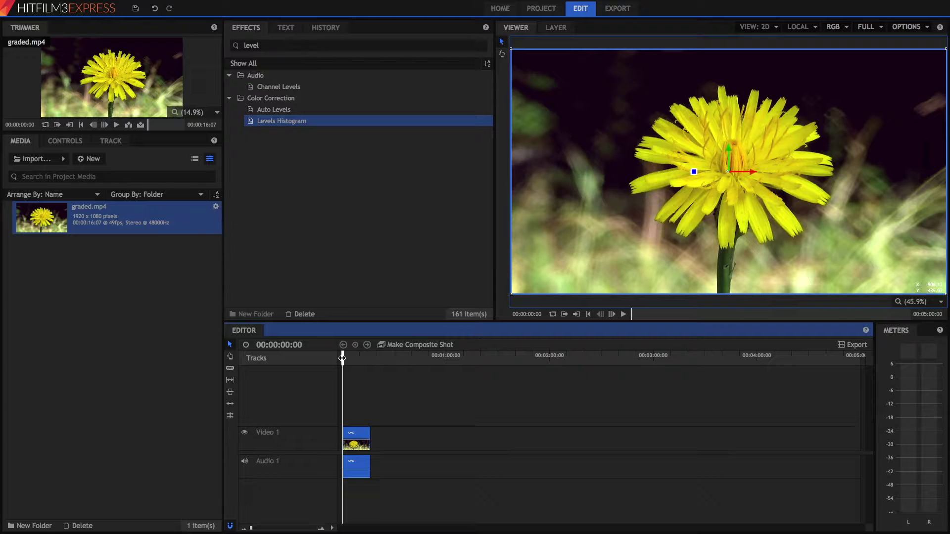
pyautogui.moveTo(342, 358); pyautogui.dragTo(278, 361)
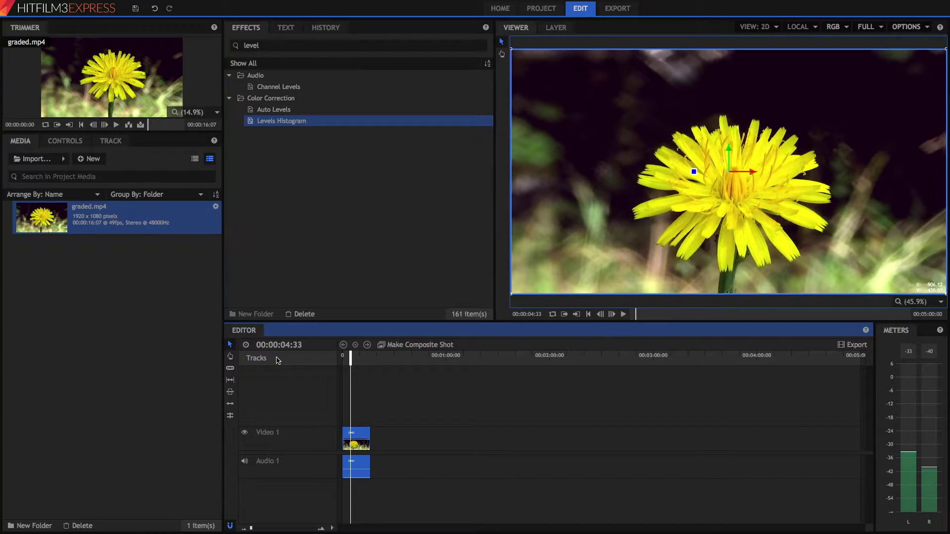
# - Preview the clip around 00:00:08:15 and 00:00:06:01, then begin making a composite shot
pyautogui.click(356, 362)
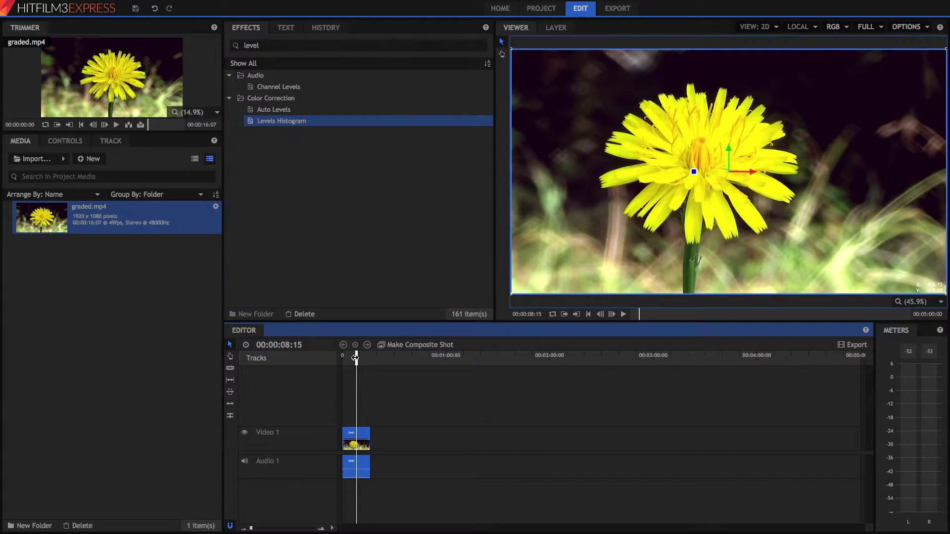
pyautogui.moveTo(356, 358); pyautogui.dragTo(352, 361)
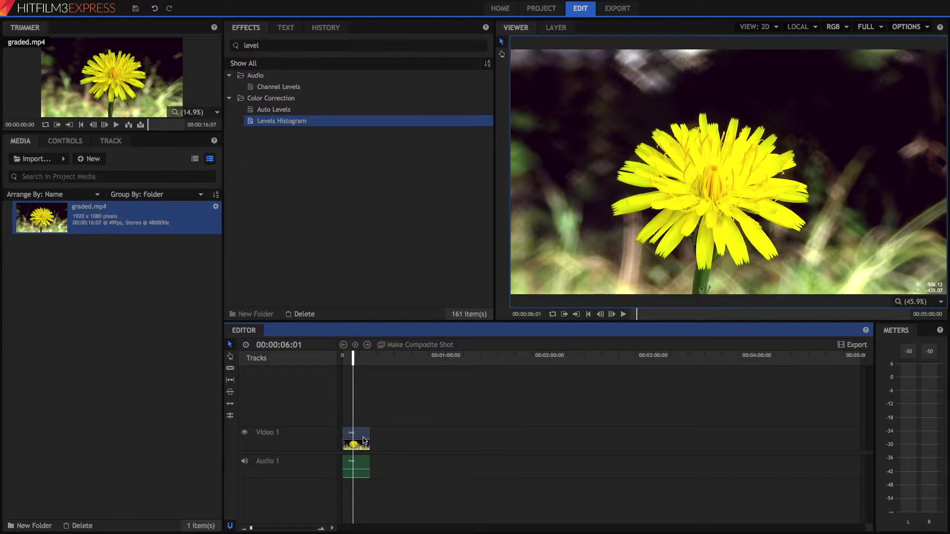
pyautogui.click(435, 344)
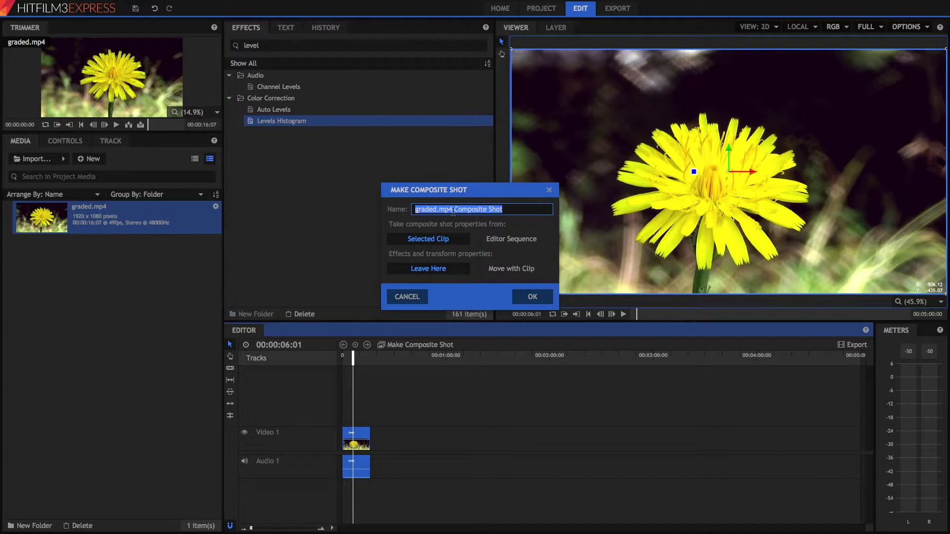
# - Name the composite shot 'Flower Composite Shot' and select its graded.mp4 layer
pyautogui.moveTo(453, 211); pyautogui.dragTo(364, 211)
pyautogui.write('F')
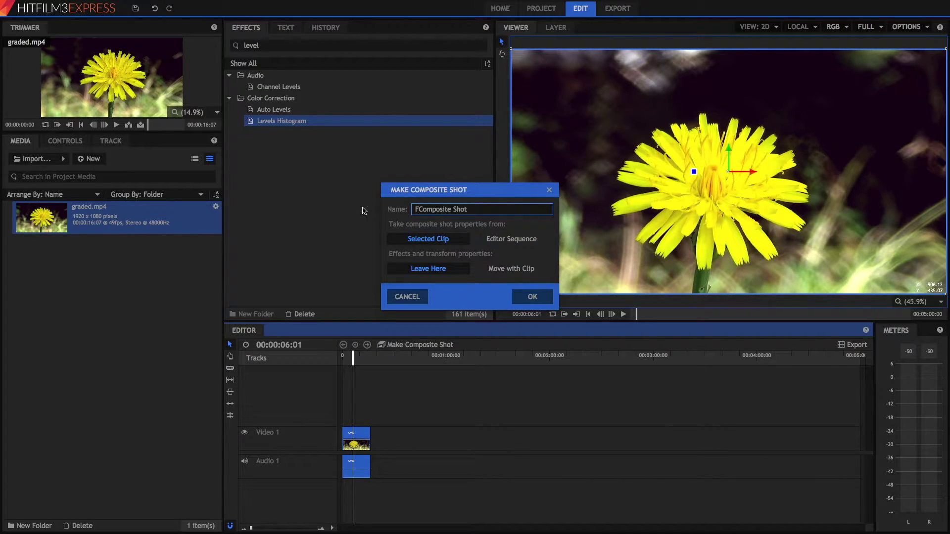
pyautogui.write('lower')
pyautogui.press('Return')
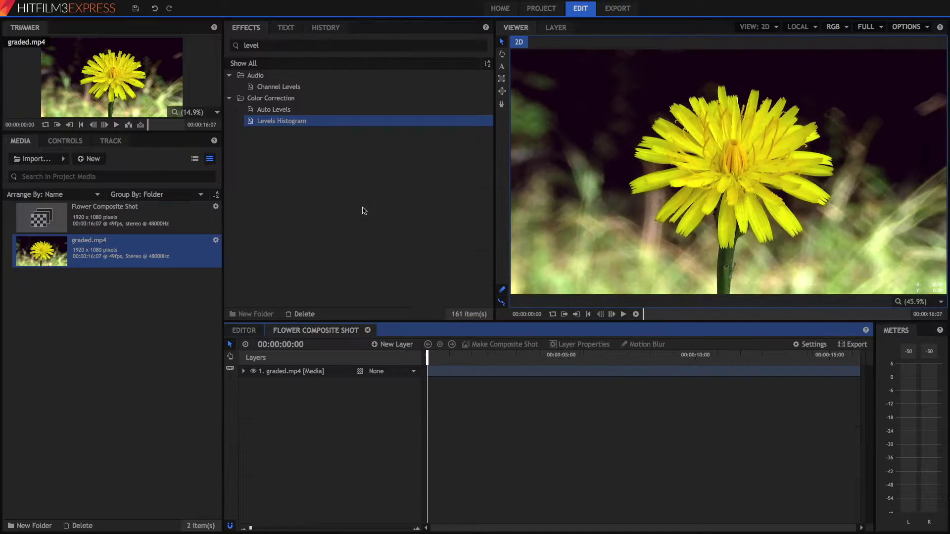
pyautogui.moveTo(428, 356)
pyautogui.mouseDown()
pyautogui.moveTo(774, 352)
pyautogui.moveTo(427, 354)
pyautogui.mouseUp()
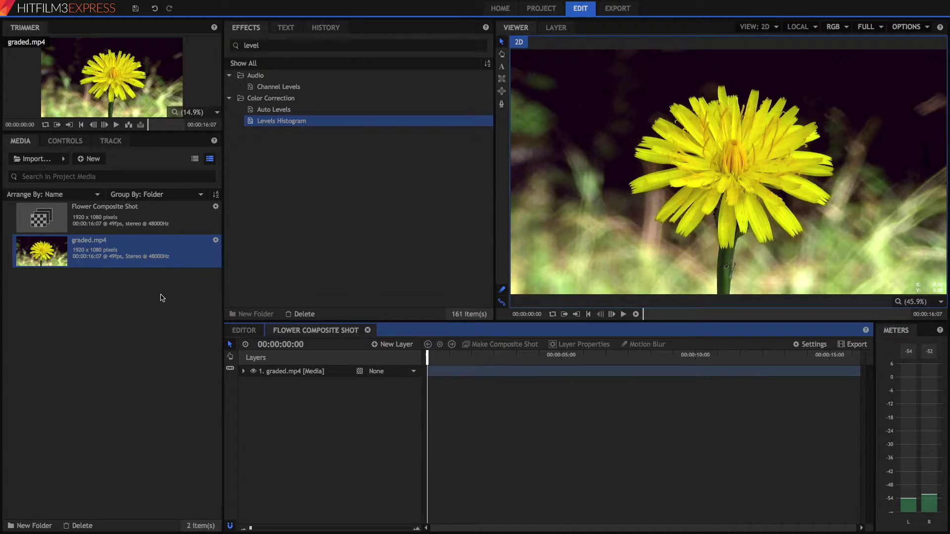
pyautogui.click(302, 374)
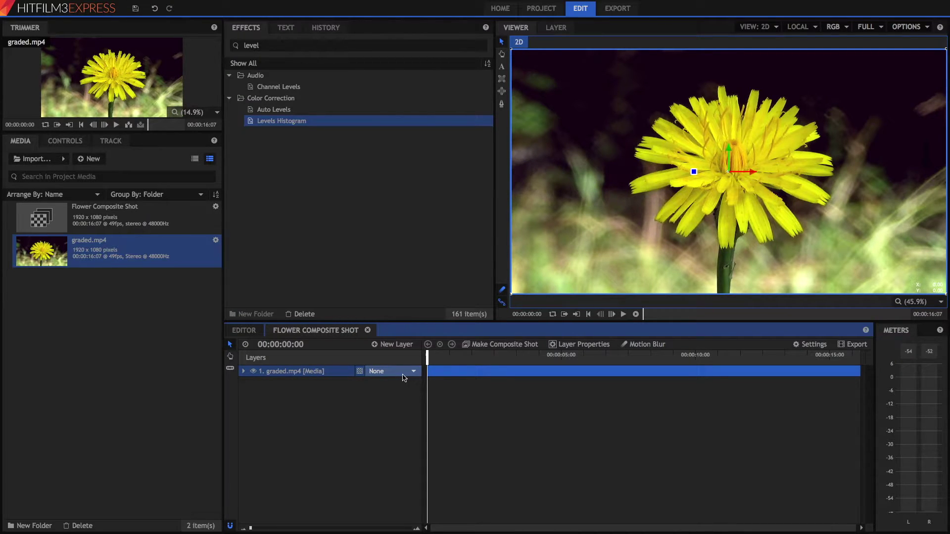
# - Expand the graded.mp4 layer and its Transform properties on the timeline
pyautogui.click(243, 372)
pyautogui.click(243, 371)
pyautogui.click(243, 371)
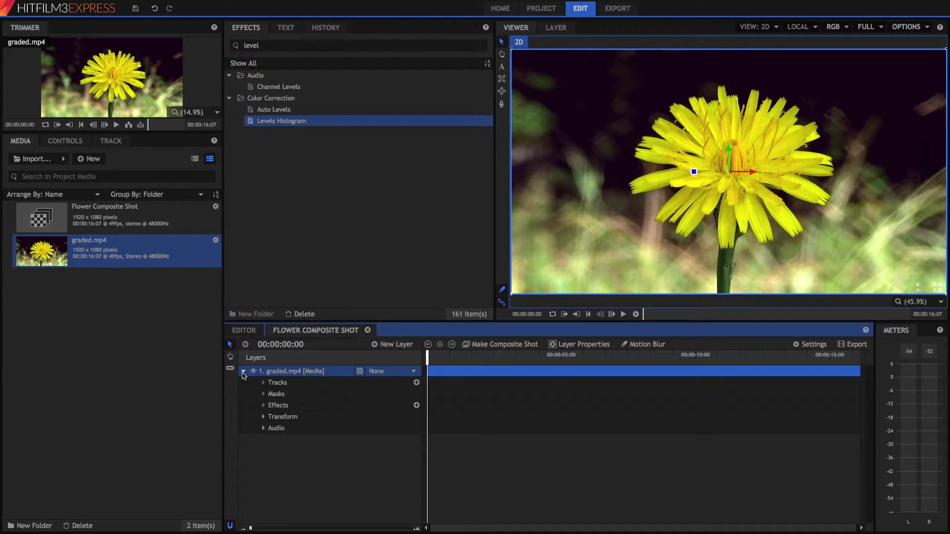
pyautogui.click(263, 417)
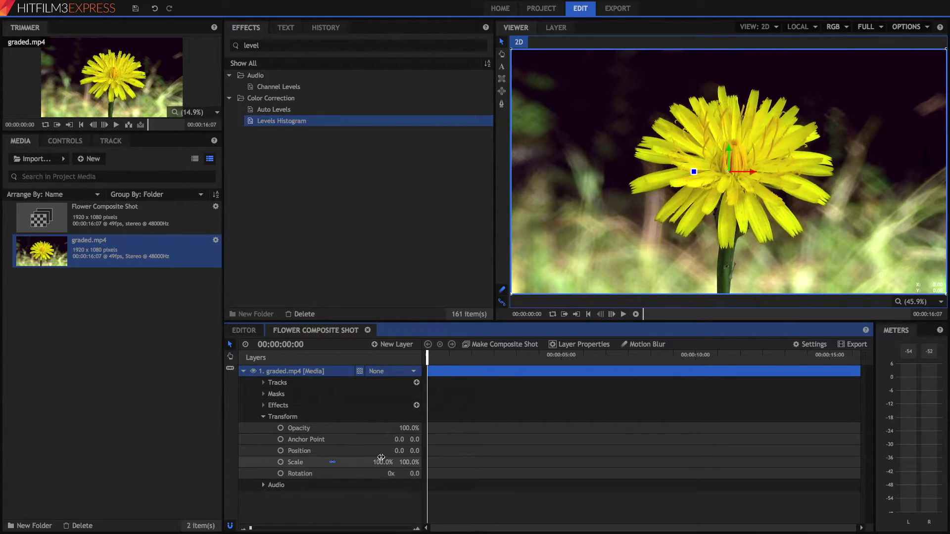
# - Show Transform in the Controls panel, trial a larger Scale, then undo back to 100%
pyautogui.click(64, 140)
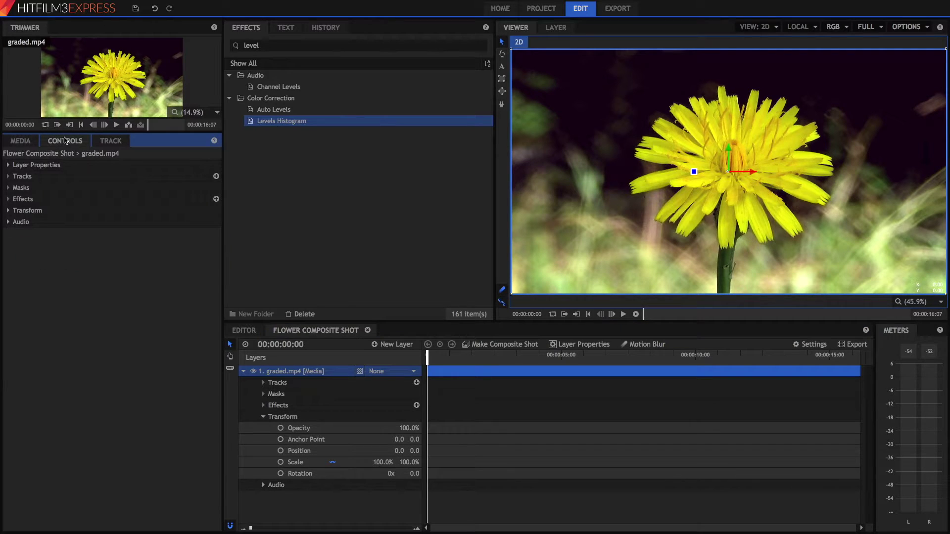
pyautogui.click(8, 210)
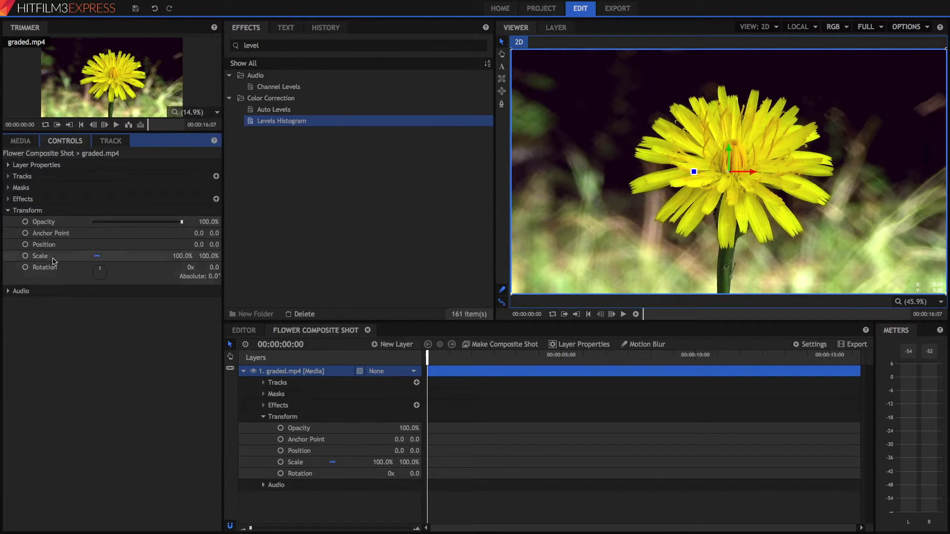
pyautogui.moveTo(174, 256); pyautogui.dragTo(202, 262)
pyautogui.hotkey('ctrl', 'z')
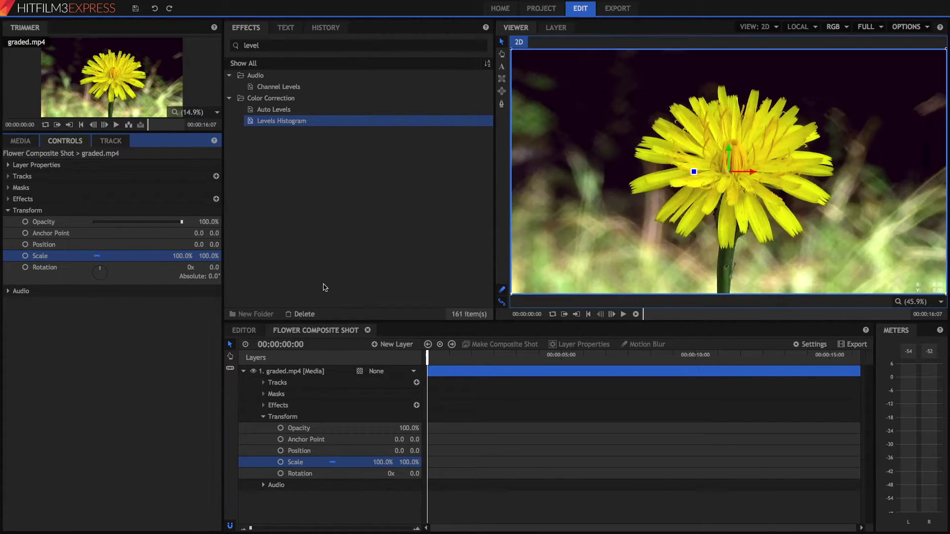
# - Keyframe Scale at 100% at 00:00:00:00 and 301% at 00:00:05:02
pyautogui.moveTo(428, 360); pyautogui.dragTo(303, 364)
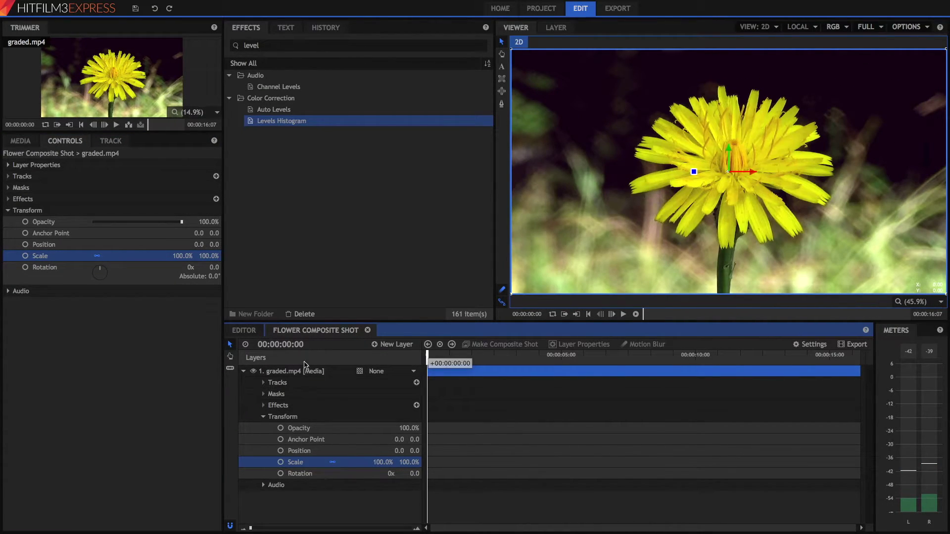
pyautogui.click(280, 463)
pyautogui.click(562, 357)
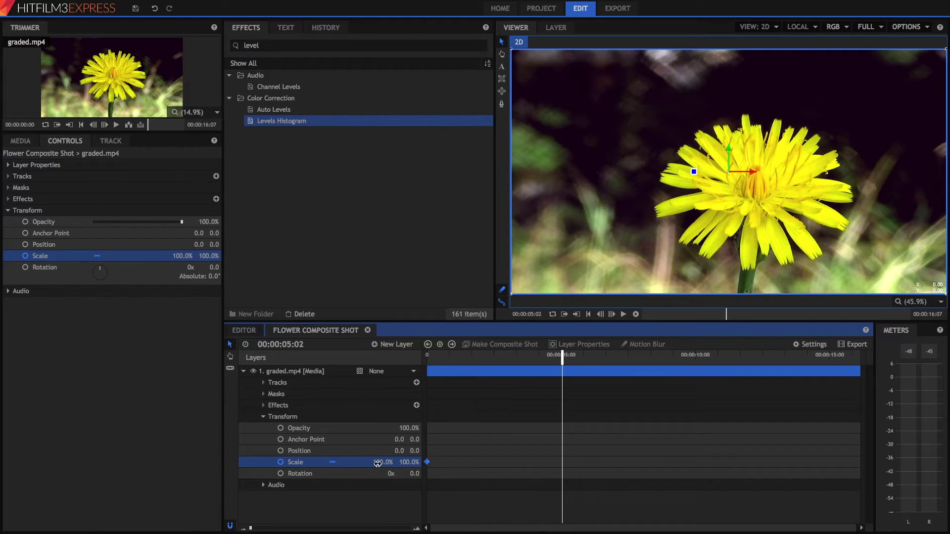
pyautogui.moveTo(183, 256); pyautogui.dragTo(282, 256)
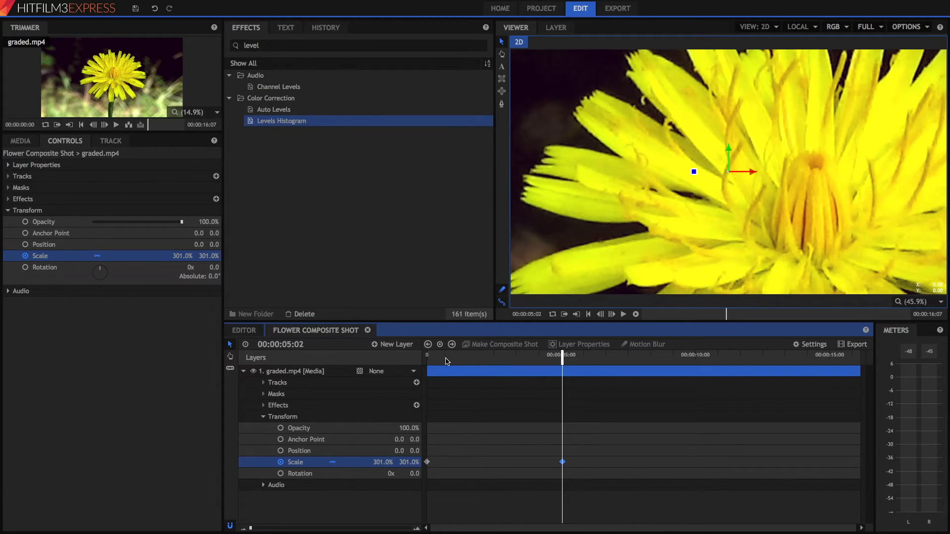
pyautogui.click(427, 462)
pyautogui.moveTo(424, 362); pyautogui.dragTo(410, 363)
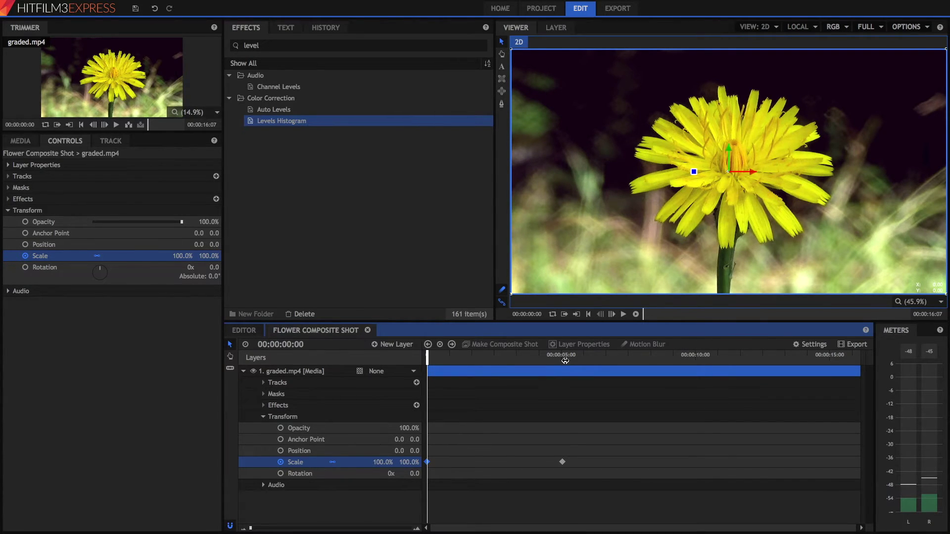
pyautogui.moveTo(564, 361); pyautogui.dragTo(560, 361)
pyautogui.moveTo(449, 354); pyautogui.dragTo(372, 357)
pyautogui.press('space')
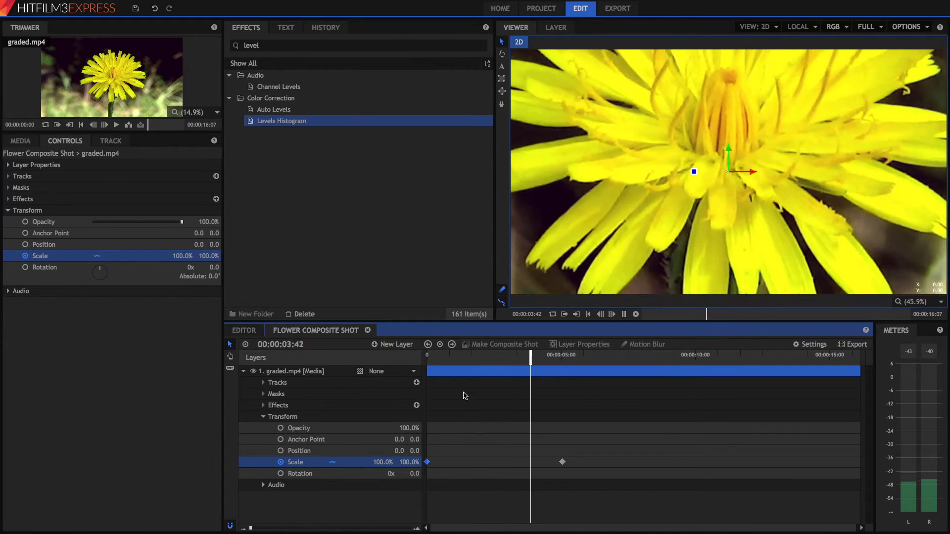
pyautogui.press('space')
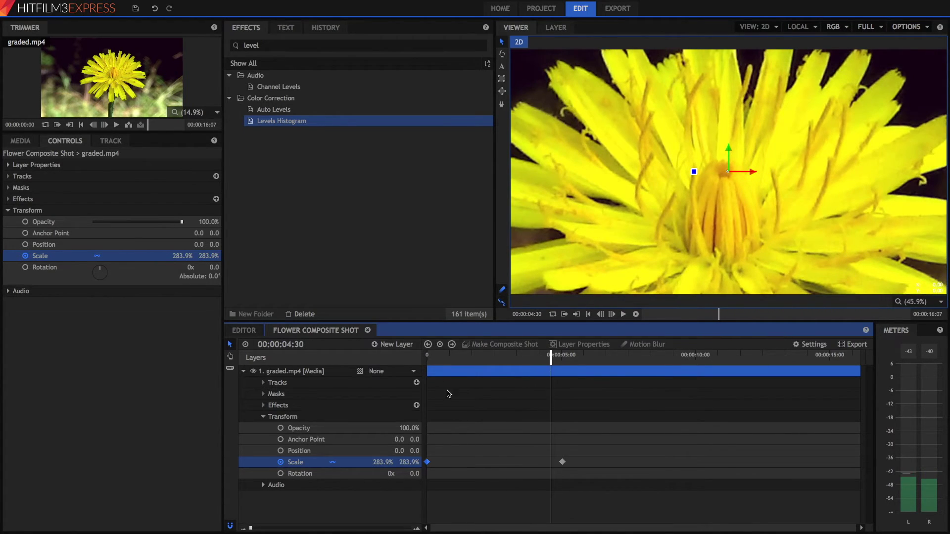
pyautogui.click(247, 330)
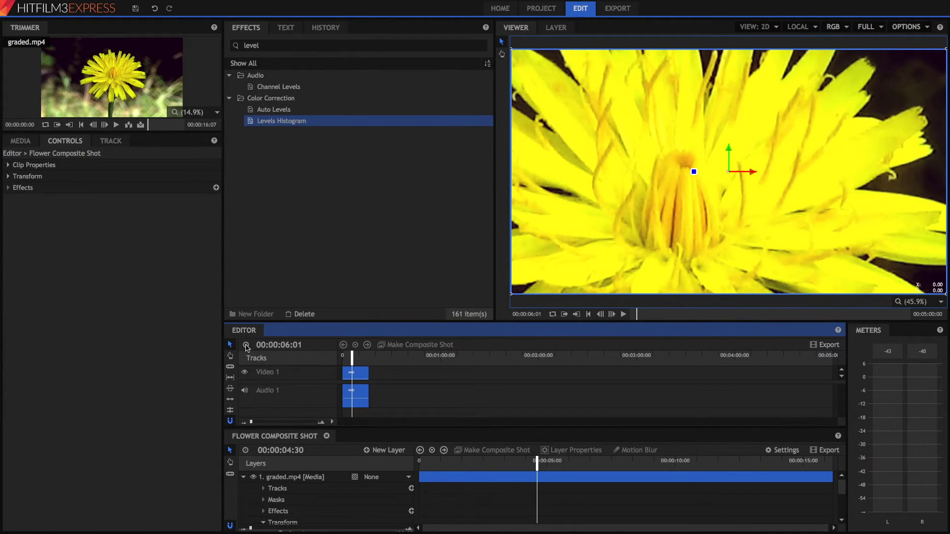
pyautogui.moveTo(262, 436); pyautogui.dragTo(322, 336)
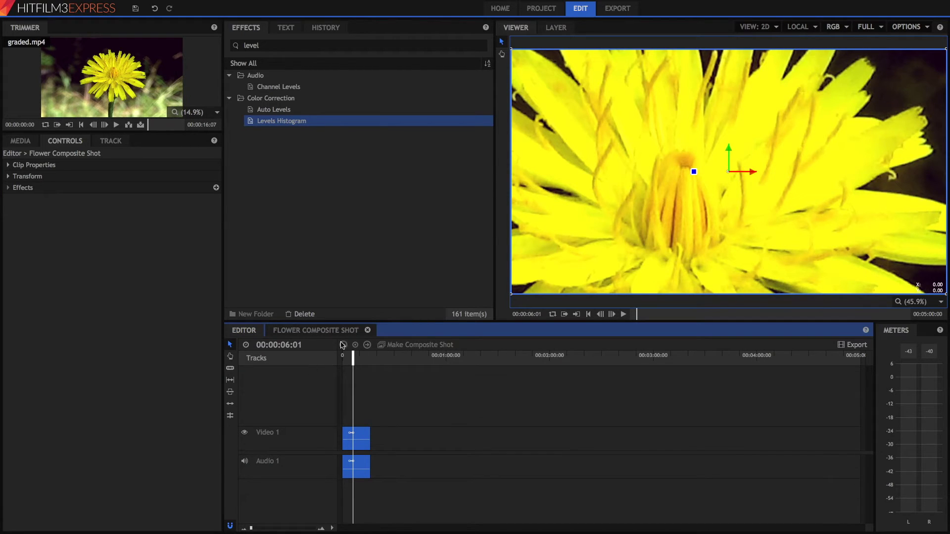
pyautogui.click(348, 369)
pyautogui.moveTo(352, 362); pyautogui.dragTo(324, 361)
pyautogui.press('space')
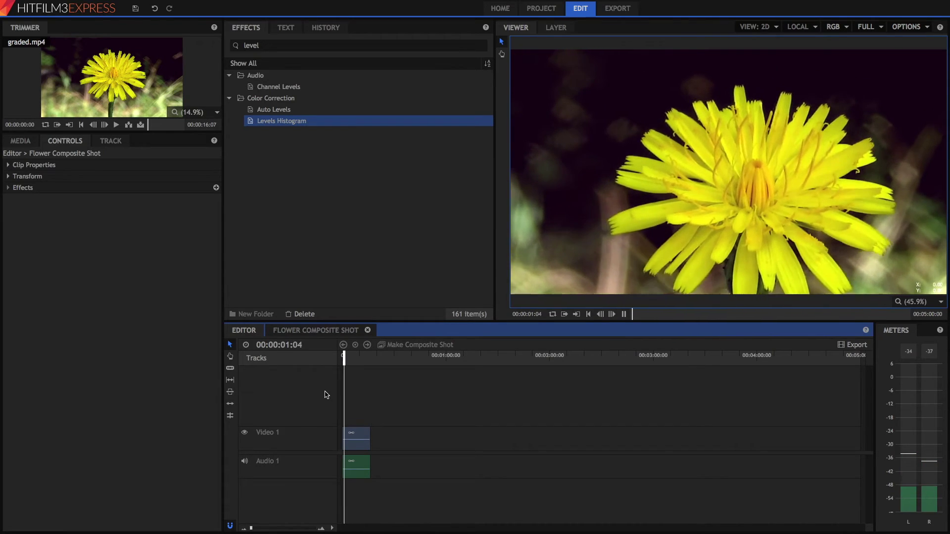
pyautogui.press('space')
pyautogui.click(328, 331)
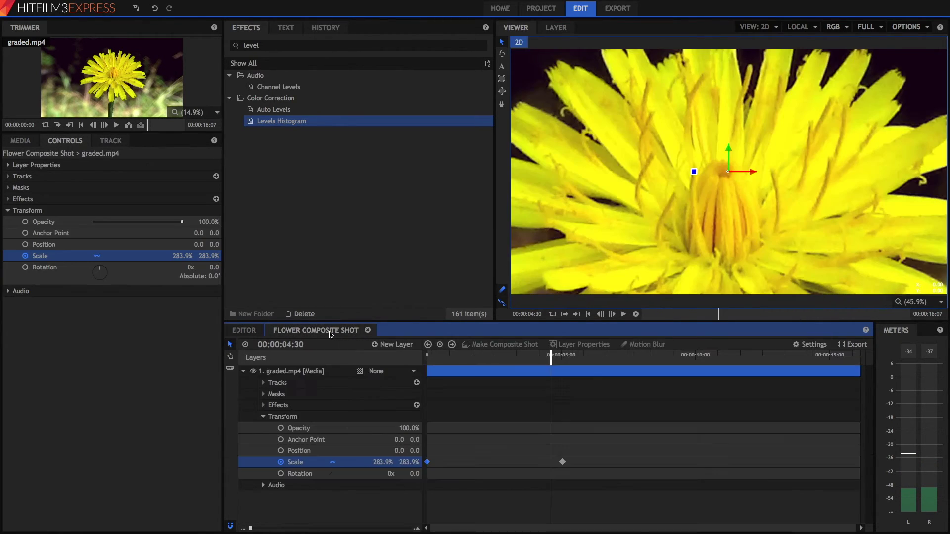